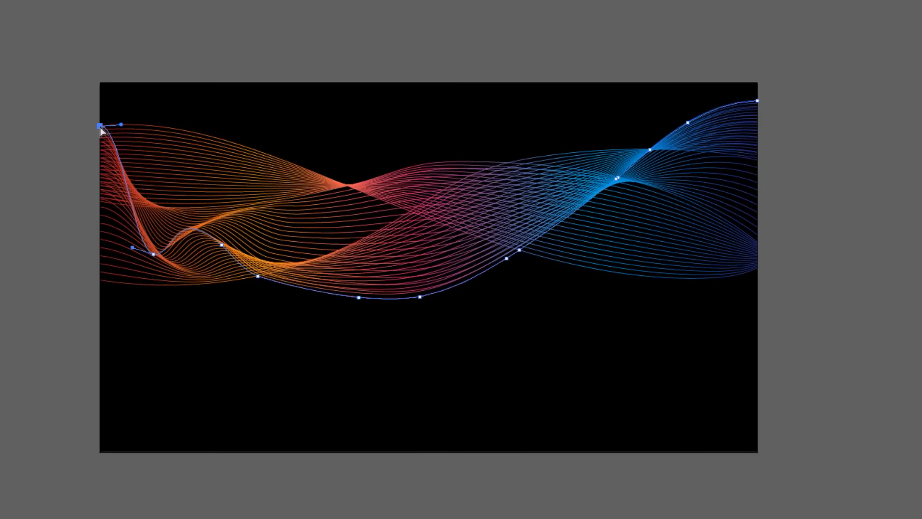
# - Lower the right end anchor of the blend's lower-left-to-upper-right curve along the artboard's right edge
pyautogui.click(97, 204)
pyautogui.click(757, 161)
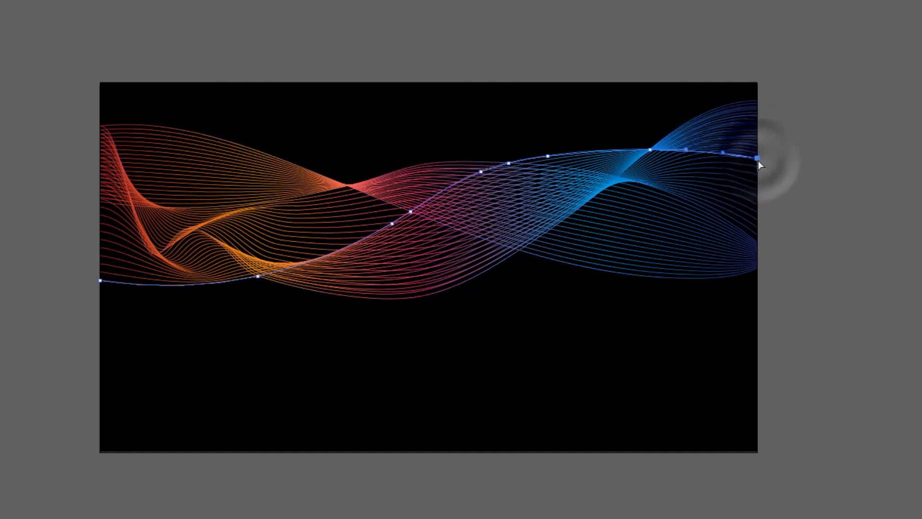
pyautogui.moveTo(758, 160); pyautogui.dragTo(758, 190)
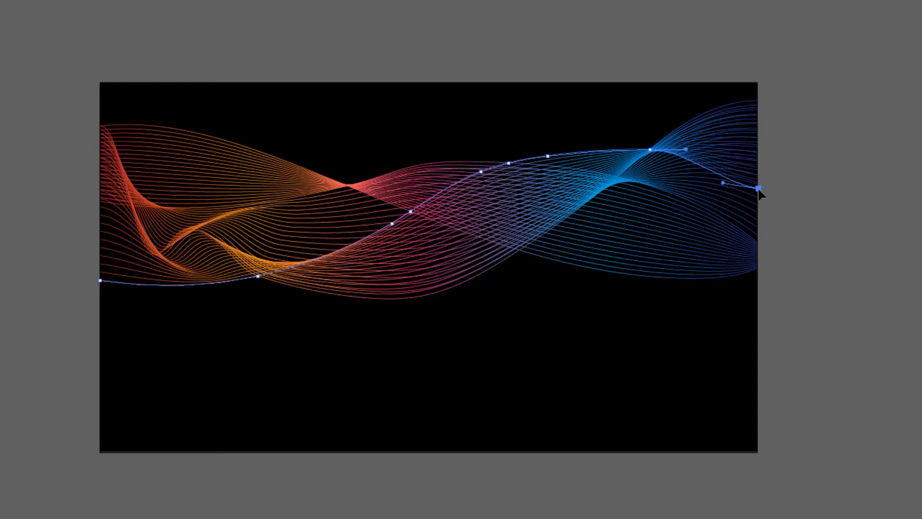
# - Raise the left end anchor of the blend's middle curve slightly along the artboard's left edge
pyautogui.click(122, 187)
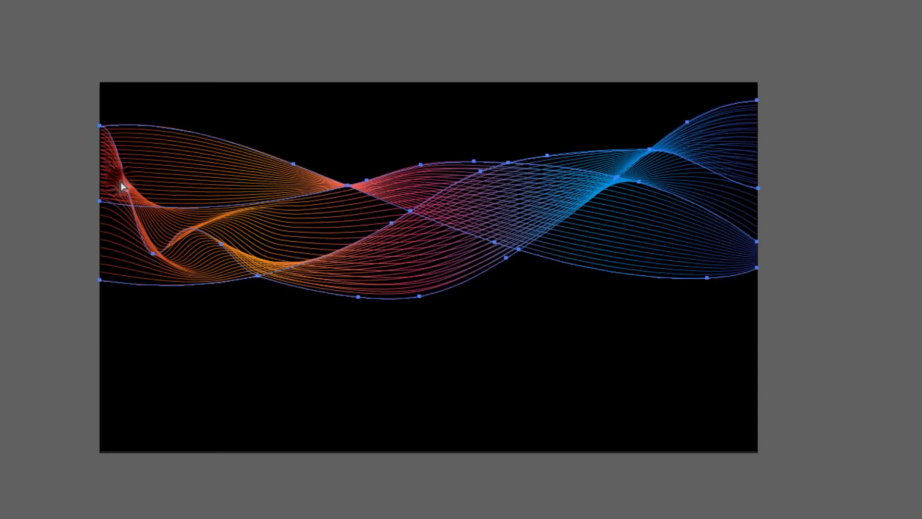
pyautogui.click(100, 202)
pyautogui.moveTo(100, 202); pyautogui.dragTo(100, 225)
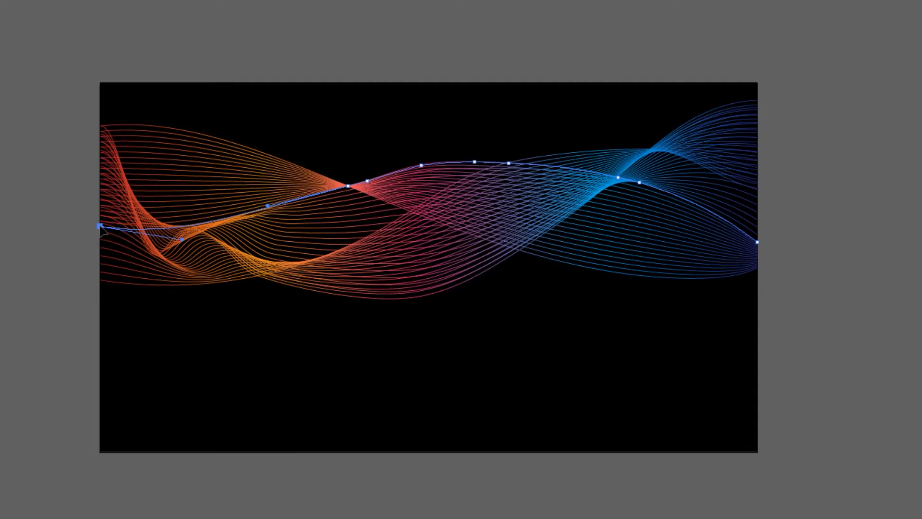
pyautogui.moveTo(100, 227); pyautogui.dragTo(99, 182)
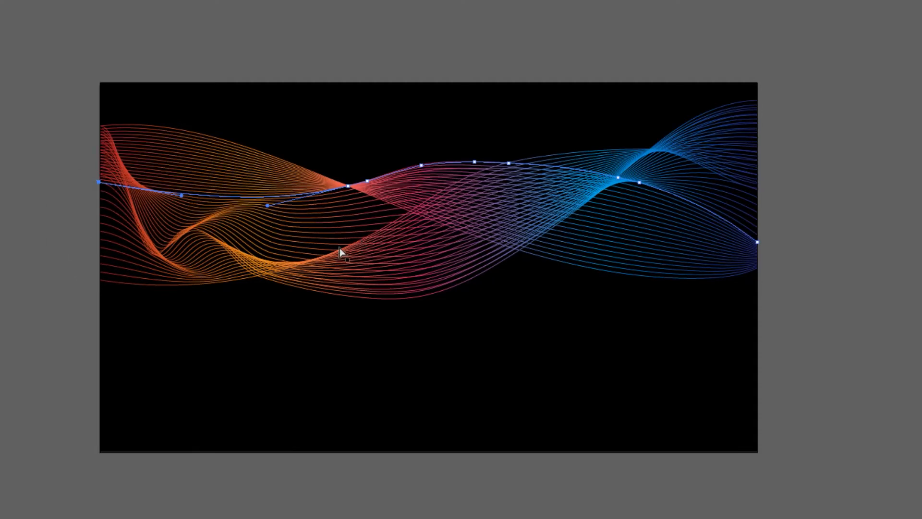
# - Move the dipping curve's low anchor to the artboard's left edge and extend its start handle right and down to bulge the red strands
pyautogui.click(218, 233)
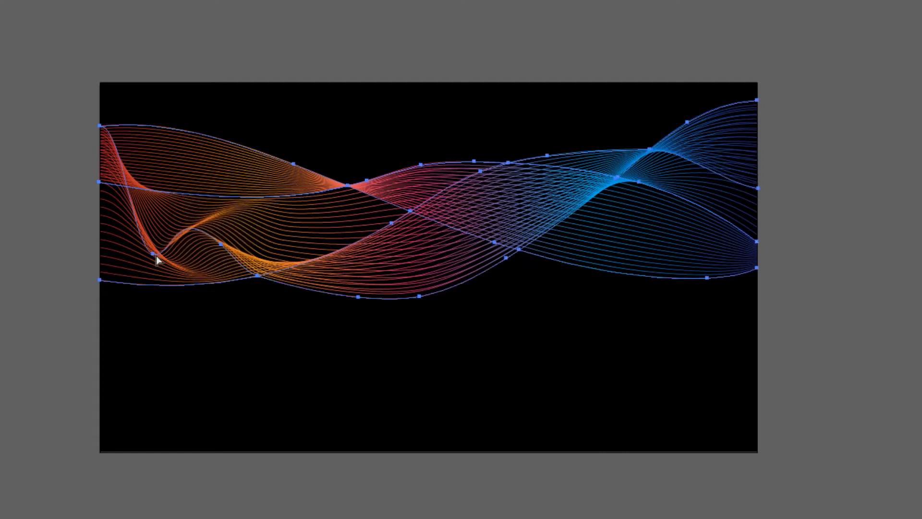
pyautogui.moveTo(153, 257); pyautogui.dragTo(128, 261)
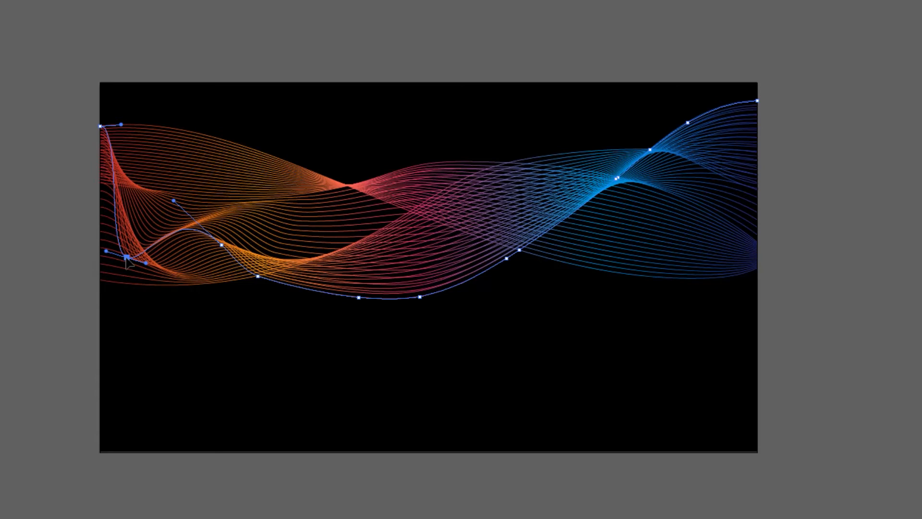
pyautogui.moveTo(127, 263); pyautogui.dragTo(108, 262)
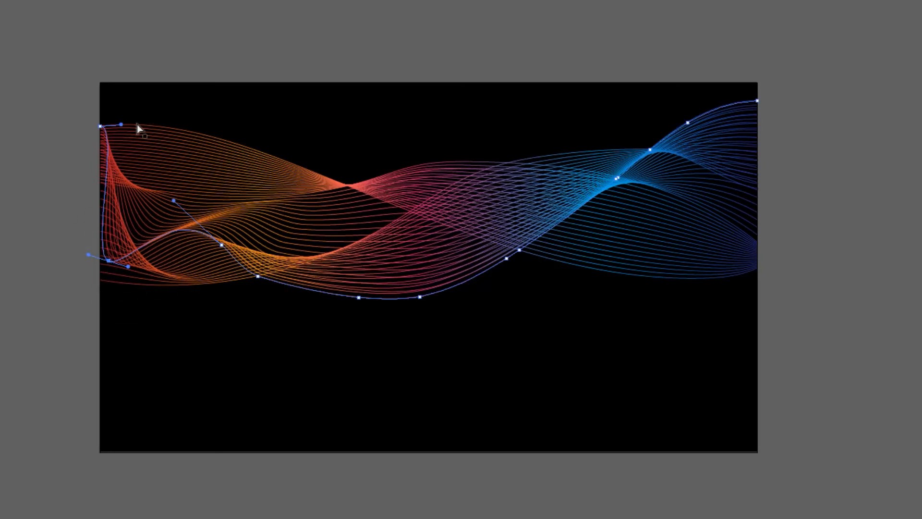
pyautogui.moveTo(122, 125); pyautogui.dragTo(211, 134)
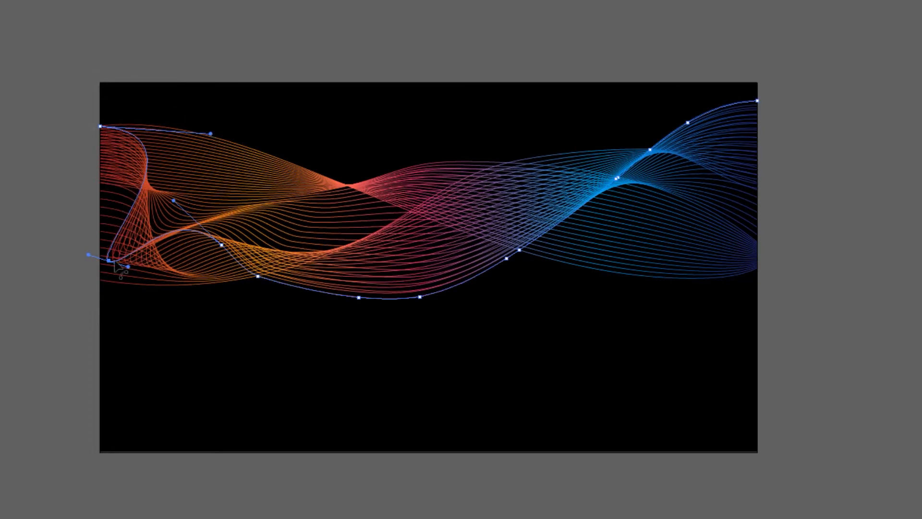
pyautogui.moveTo(109, 260); pyautogui.dragTo(102, 264)
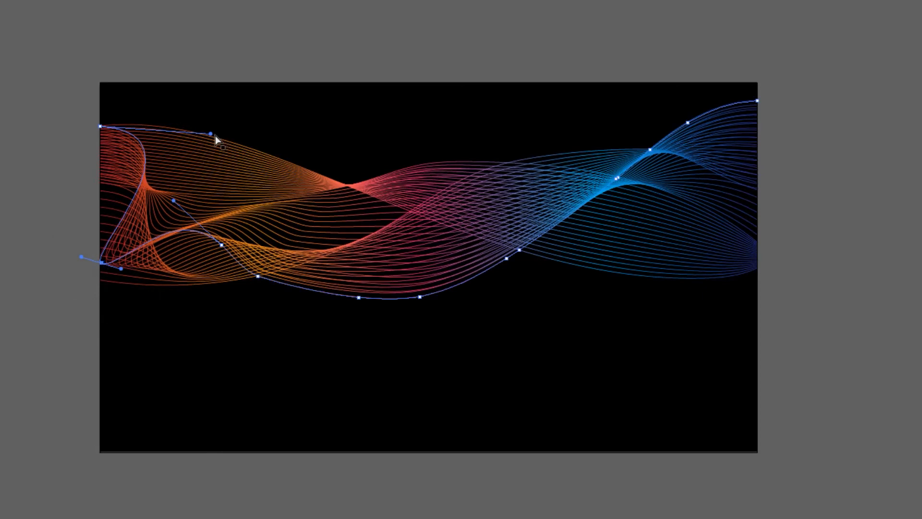
pyautogui.moveTo(211, 134); pyautogui.dragTo(174, 193)
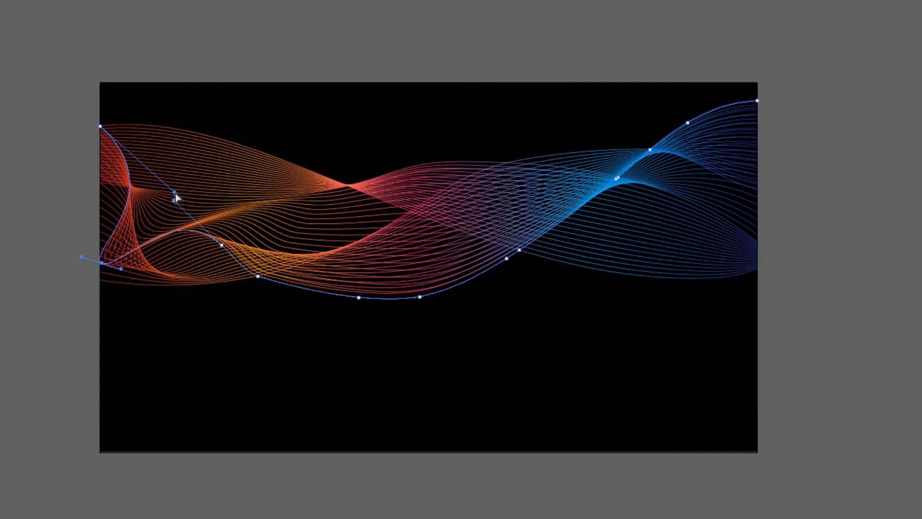
pyautogui.moveTo(174, 193); pyautogui.dragTo(208, 188)
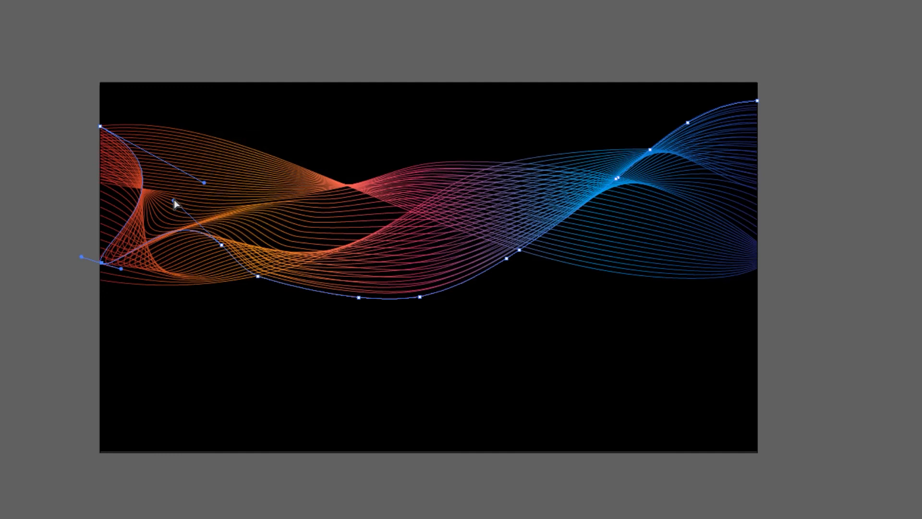
pyautogui.moveTo(174, 202); pyautogui.dragTo(199, 185)
# - Pull down the handle of the lowest left end anchor to make the blend's bottom-left edge sag
pyautogui.press('v')
pyautogui.click(175, 271)
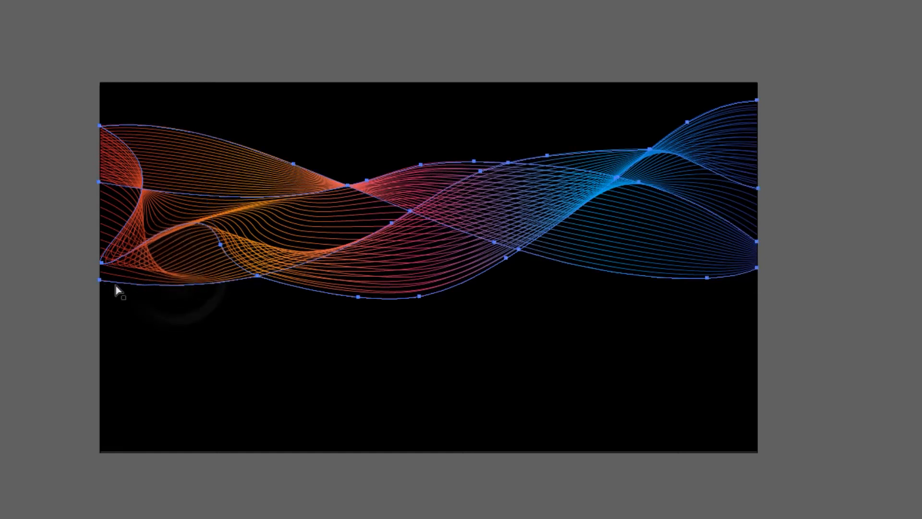
pyautogui.click(101, 281)
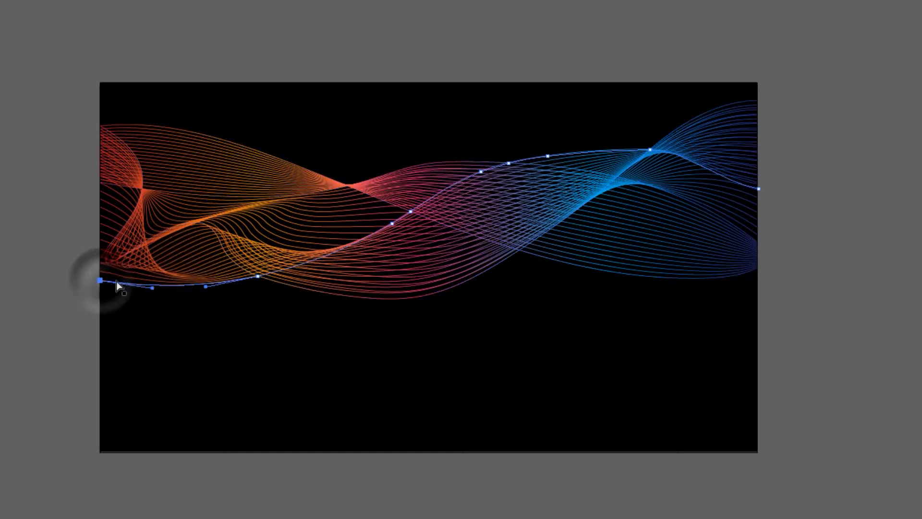
pyautogui.moveTo(151, 290); pyautogui.dragTo(155, 309)
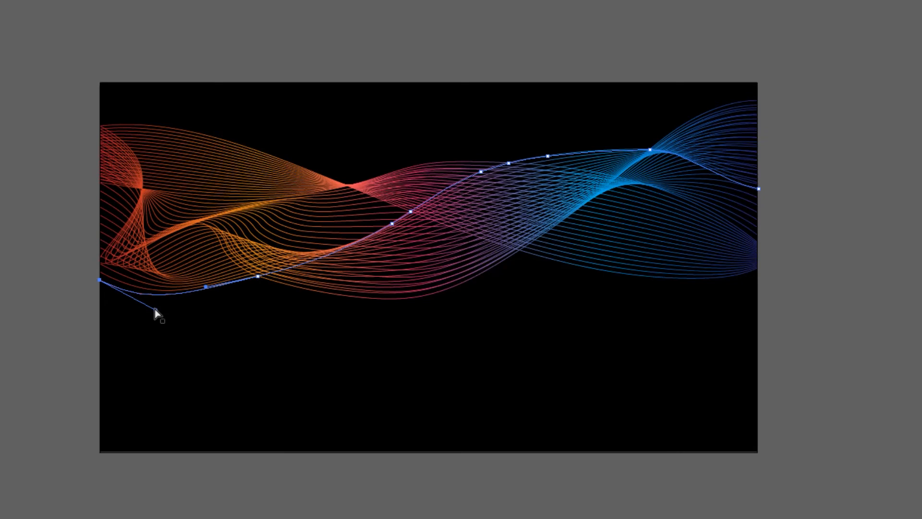
pyautogui.click(72, 199)
pyautogui.click(110, 200)
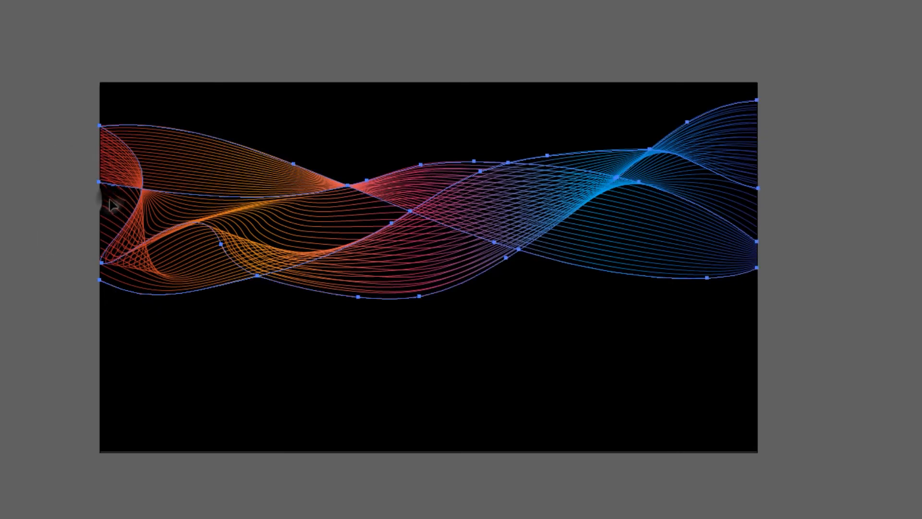
pyautogui.click(100, 184)
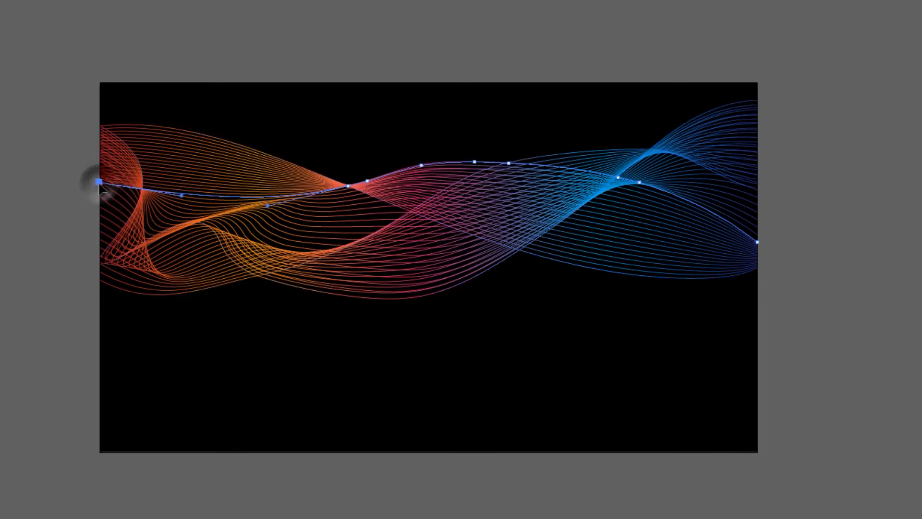
pyautogui.moveTo(183, 201); pyautogui.dragTo(132, 250)
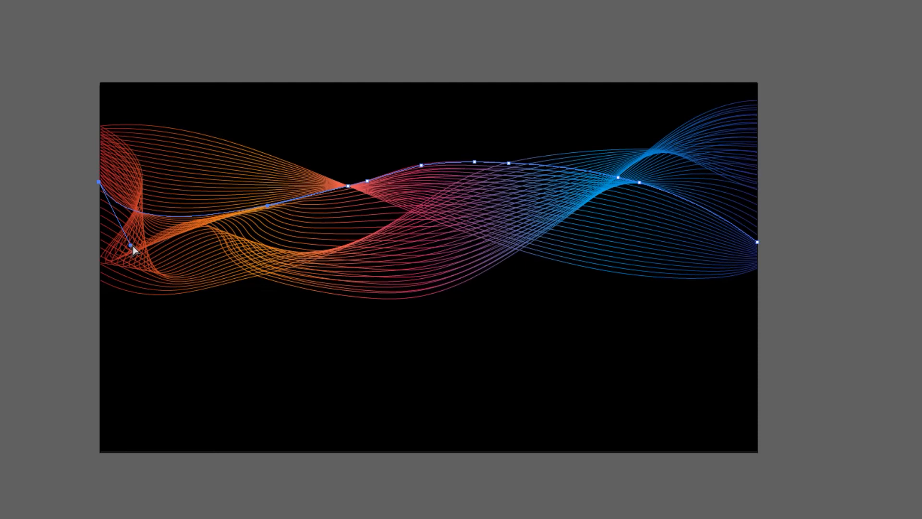
pyautogui.hotkey('ctrl', 'z')
# - Reflect a copy of the wave blend across a horizontal axis placed just below it
pyautogui.click(163, 23)
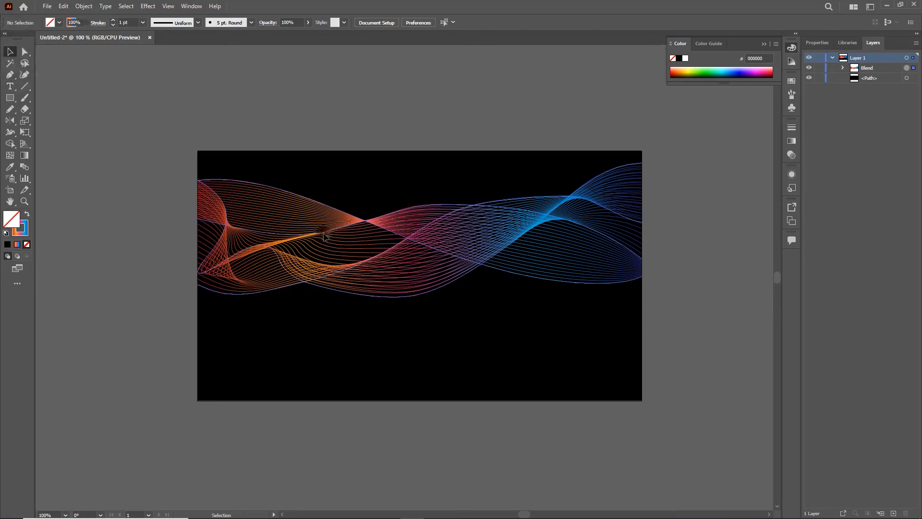
pyautogui.click(326, 238)
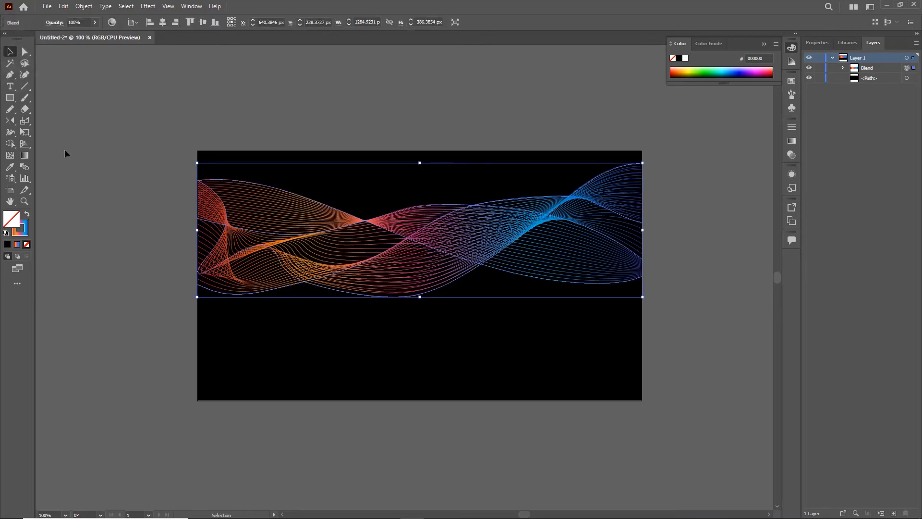
pyautogui.click(11, 121)
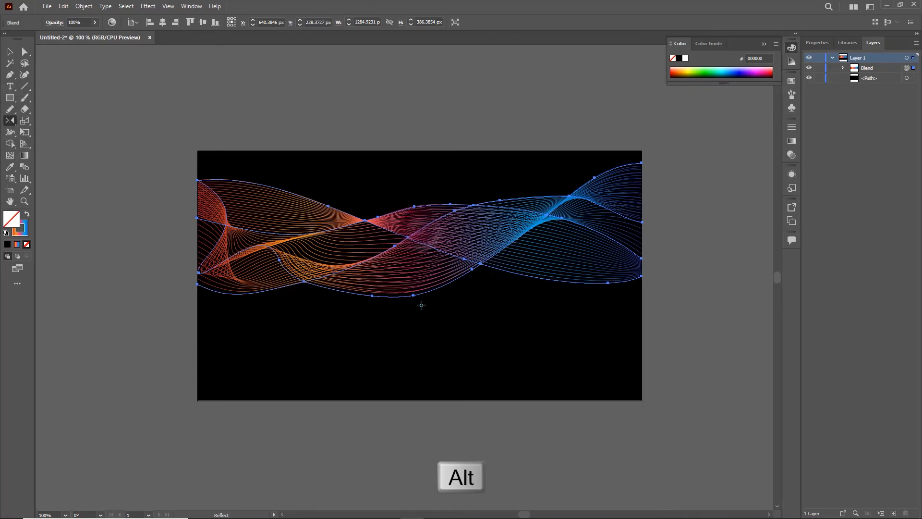
pyautogui.keyDown('alt'); pyautogui.click(421, 306); pyautogui.keyUp('alt')
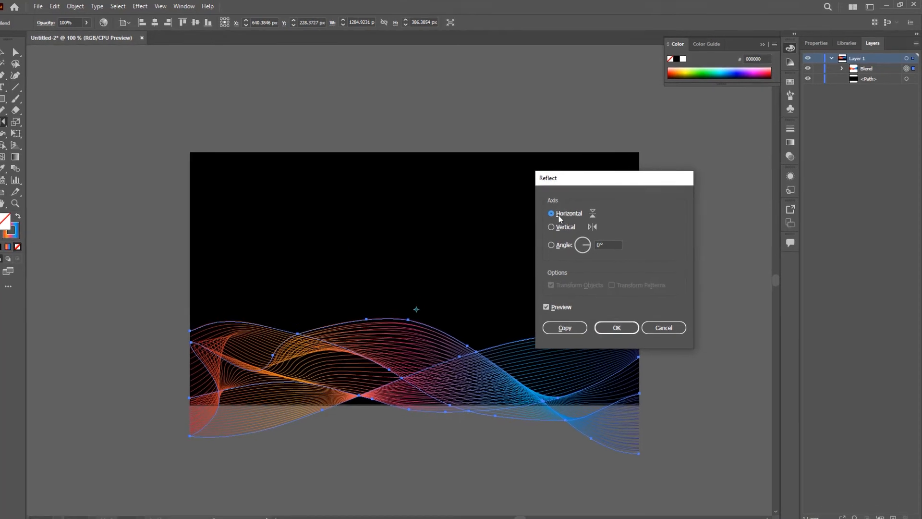
pyautogui.click(570, 325)
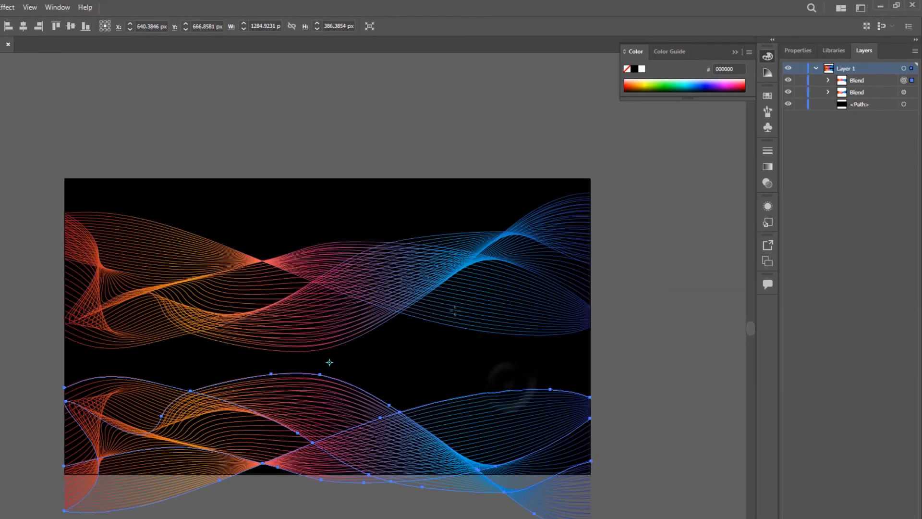
pyautogui.press('v')
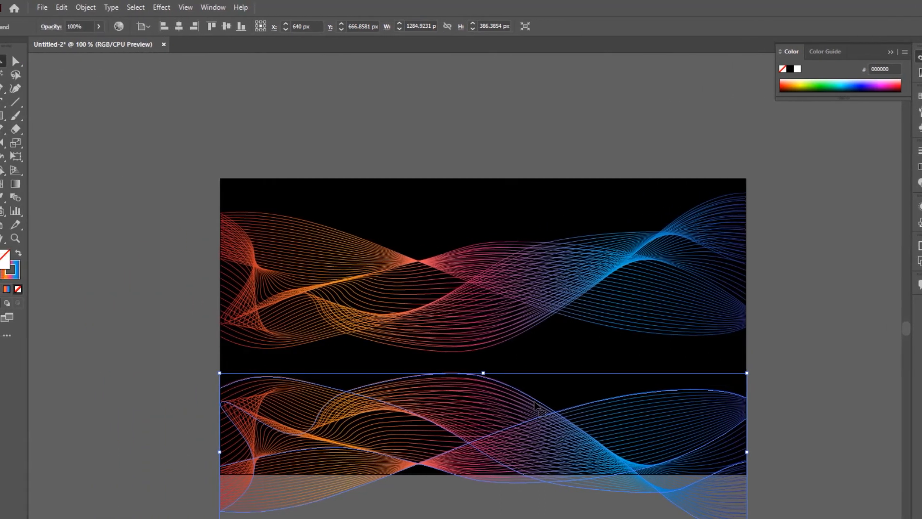
# - Draw a rectangle about 1282 × 528 px over the reflected wave, fitted to the artboard's width
pyautogui.click(2, 116)
pyautogui.moveTo(225, 353); pyautogui.dragTo(796, 503)
pyautogui.moveTo(797, 395); pyautogui.dragTo(756, 401)
pyautogui.moveTo(226, 396); pyautogui.dragTo(233, 394)
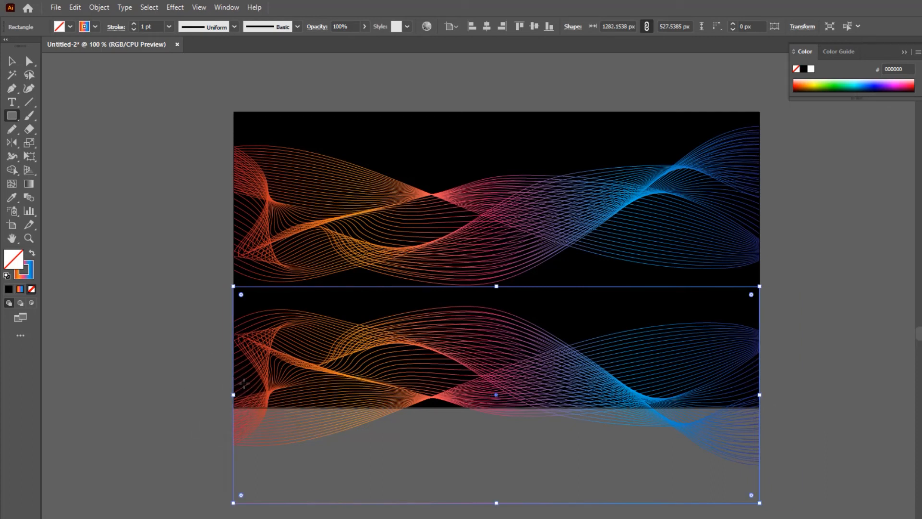
pyautogui.press('v')
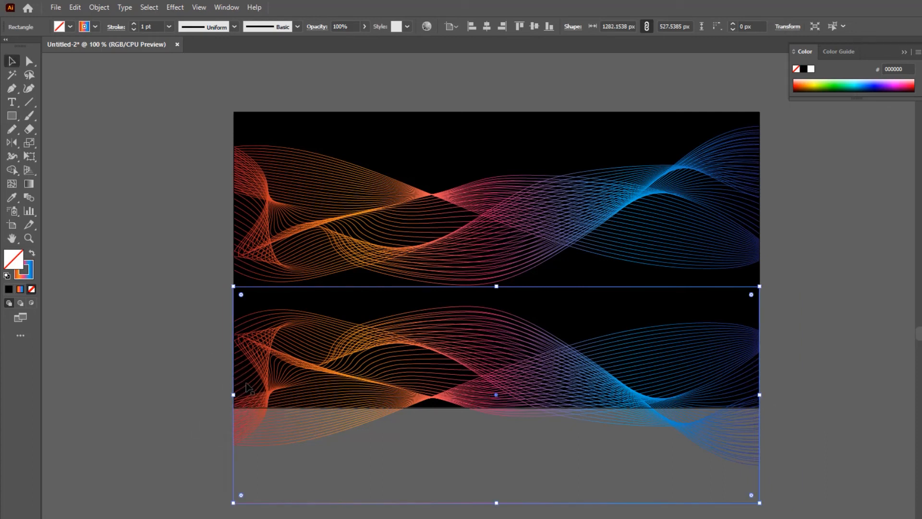
# - Remove the rectangle's stroke and fill it with a white-to-black linear gradient running from top to bottom at -90°
pyautogui.click(29, 275)
pyautogui.click(31, 289)
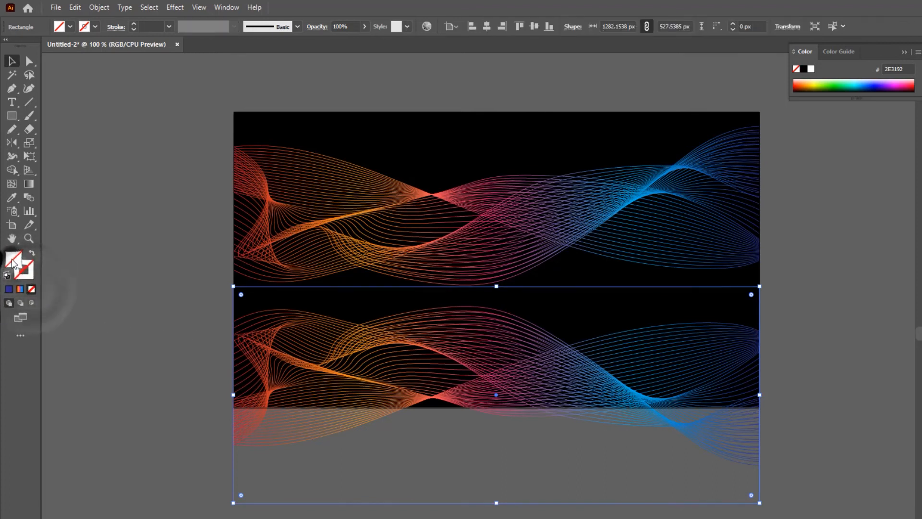
pyautogui.click(20, 289)
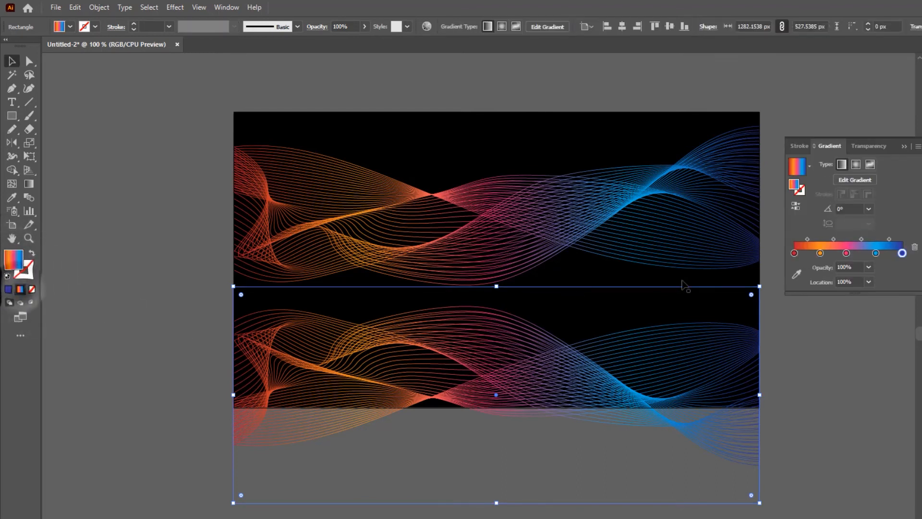
pyautogui.click(809, 165)
pyautogui.scroll(1, 768, 206)
pyautogui.click(772, 190)
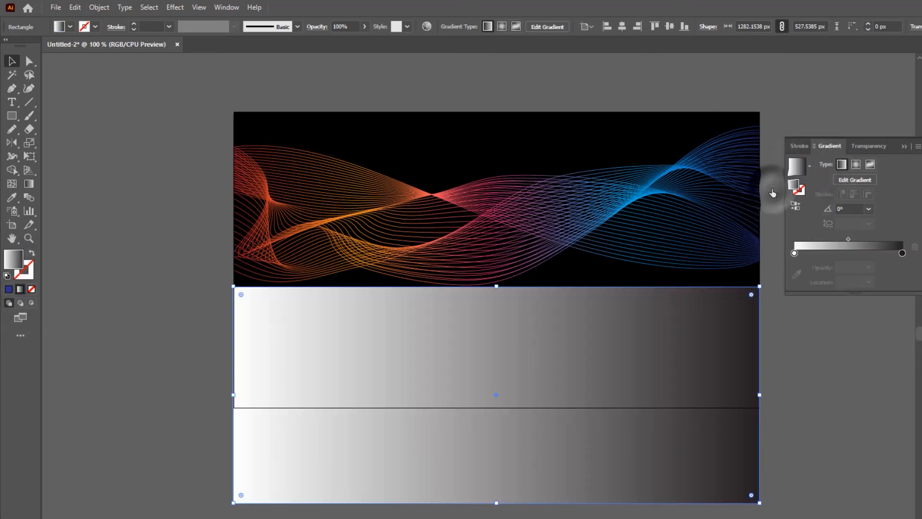
pyautogui.press('g')
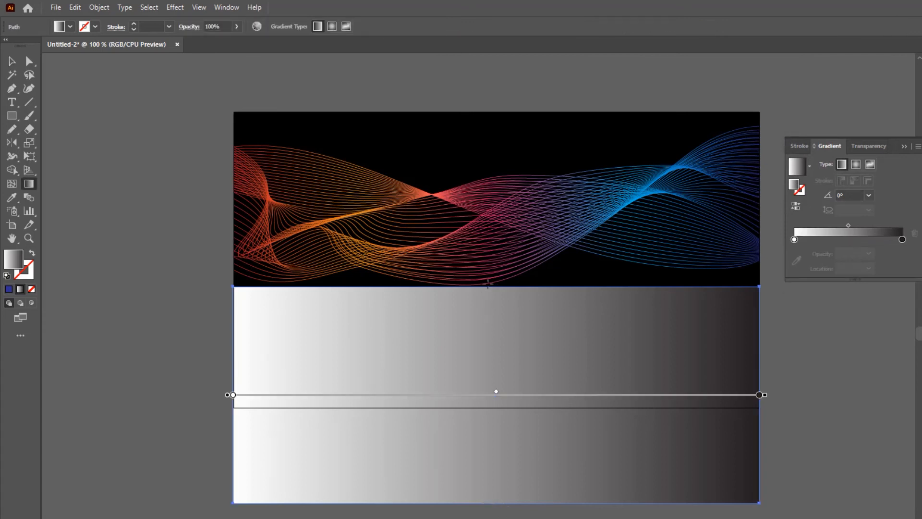
pyautogui.moveTo(488, 289); pyautogui.dragTo(496, 503)
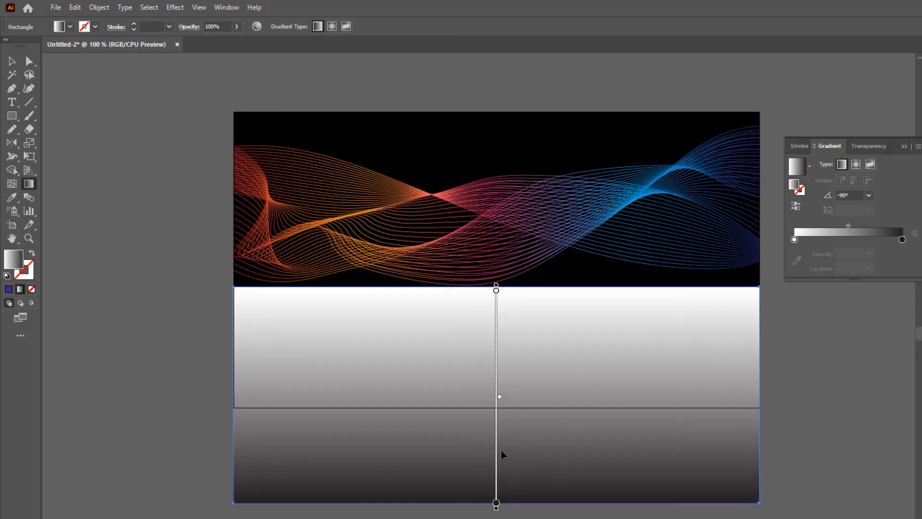
# - Make the gradient's dark stop pure black at about 71% and shift the midpoint toward the white end
pyautogui.doubleClick(902, 239)
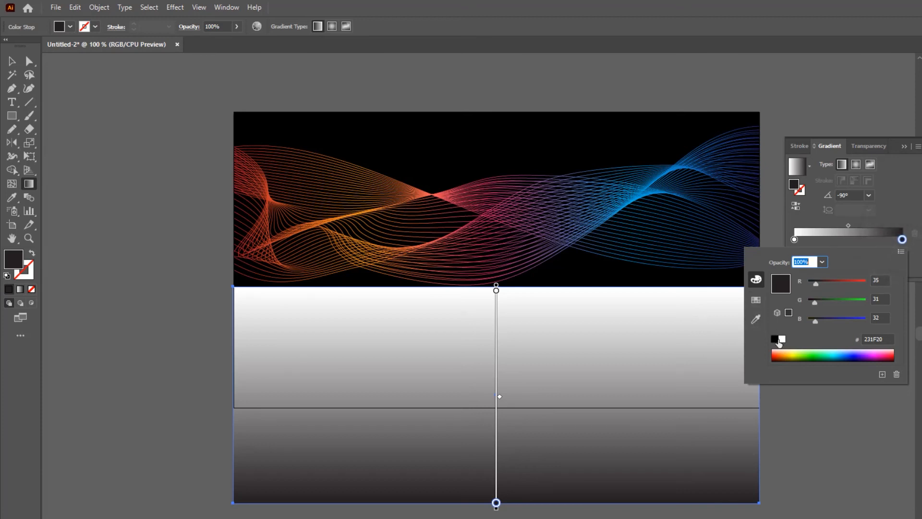
pyautogui.click(781, 339)
pyautogui.click(772, 339)
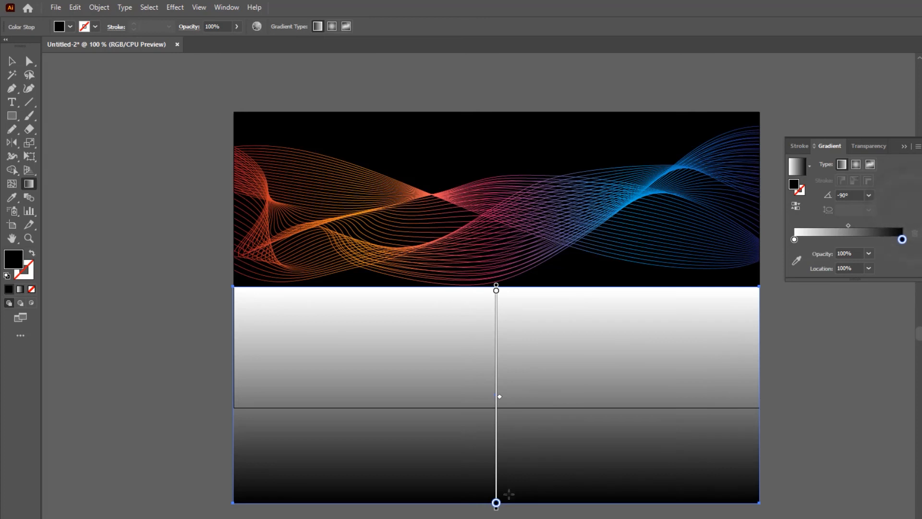
pyautogui.moveTo(496, 504); pyautogui.dragTo(497, 442)
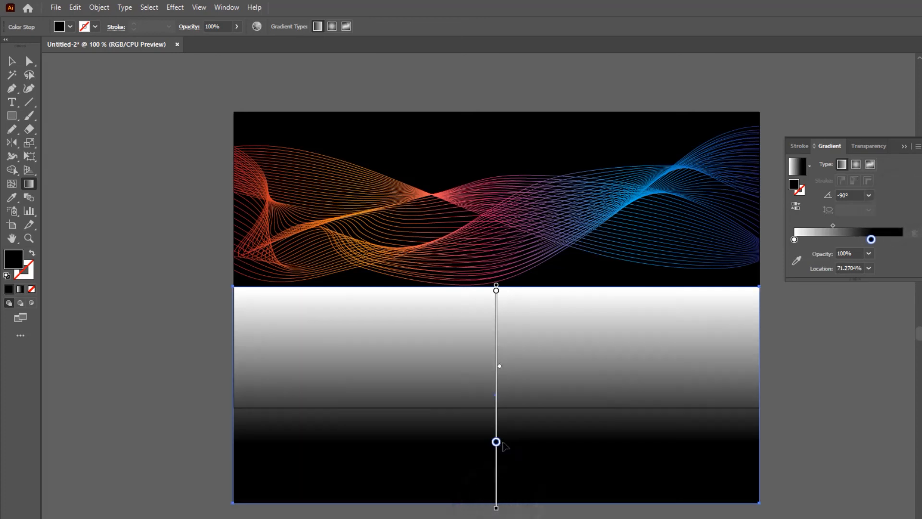
pyautogui.moveTo(500, 367); pyautogui.dragTo(500, 326)
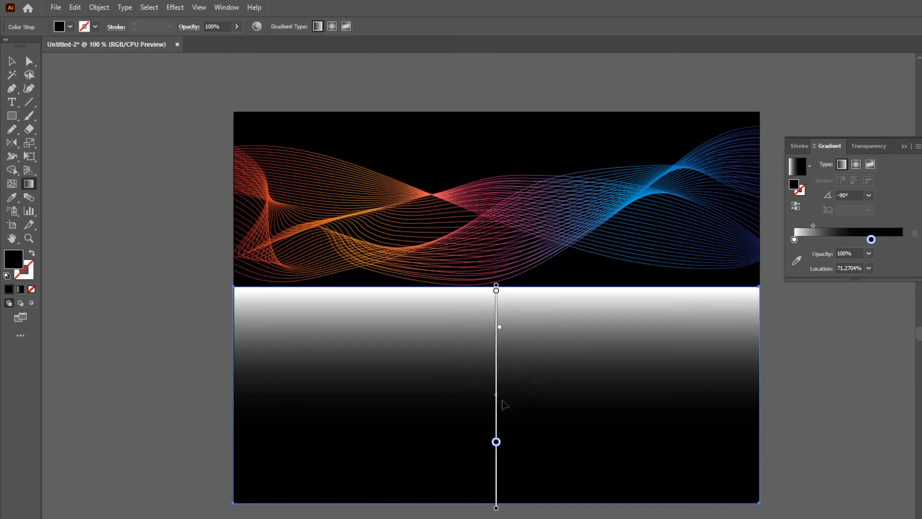
# - Move the rectangle gradient's black stop to about 61% and shift its midpoint slightly closer to the white end
pyautogui.moveTo(497, 444); pyautogui.dragTo(497, 420)
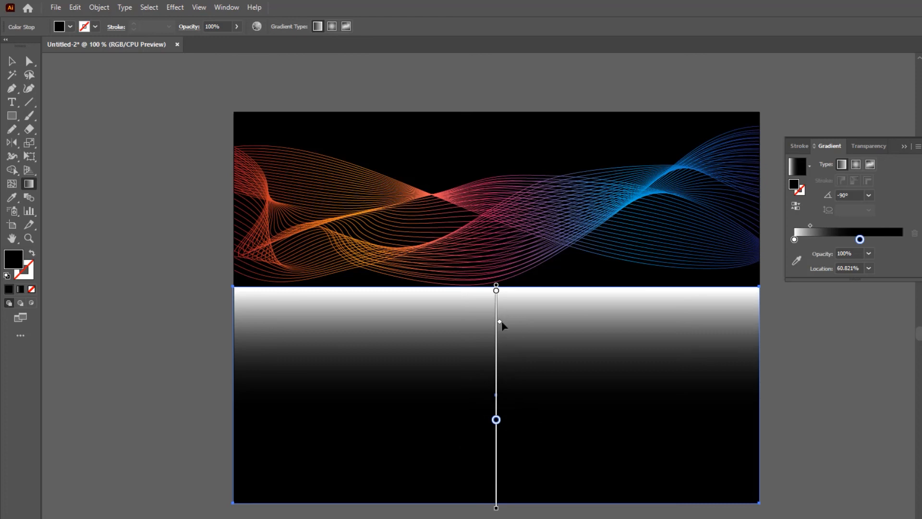
pyautogui.moveTo(500, 325); pyautogui.dragTo(499, 318)
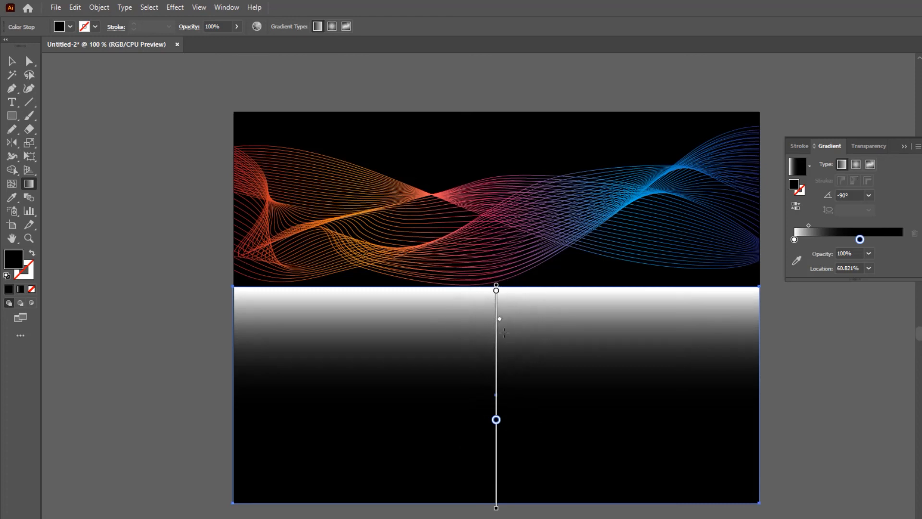
pyautogui.press('v')
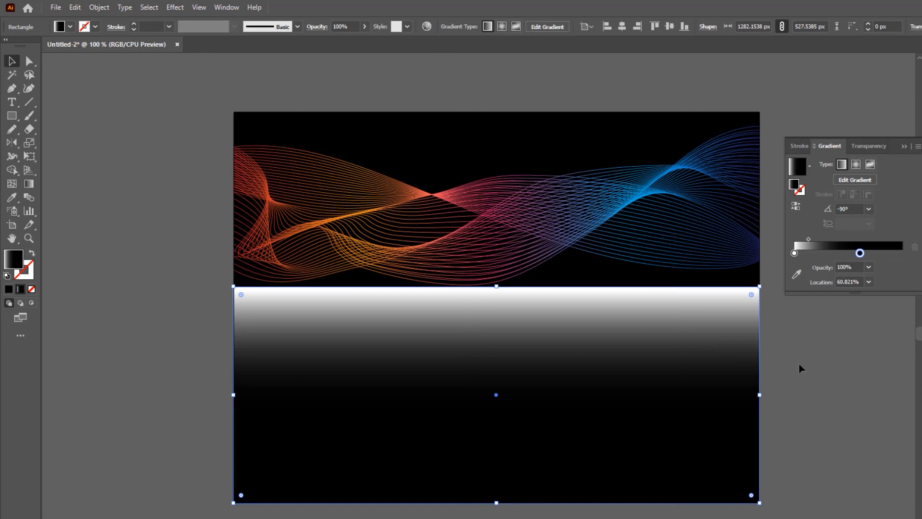
pyautogui.click(798, 364)
pyautogui.click(593, 367)
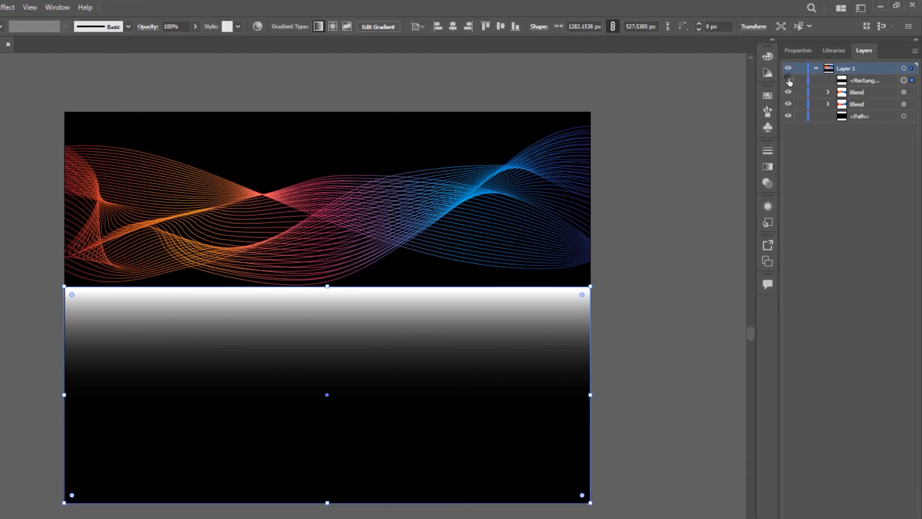
# - With the gradient rectangle temporarily hidden, move the reflected wave up to just below the original and centre it horizontally on the artboard
pyautogui.click(788, 81)
pyautogui.click(902, 93)
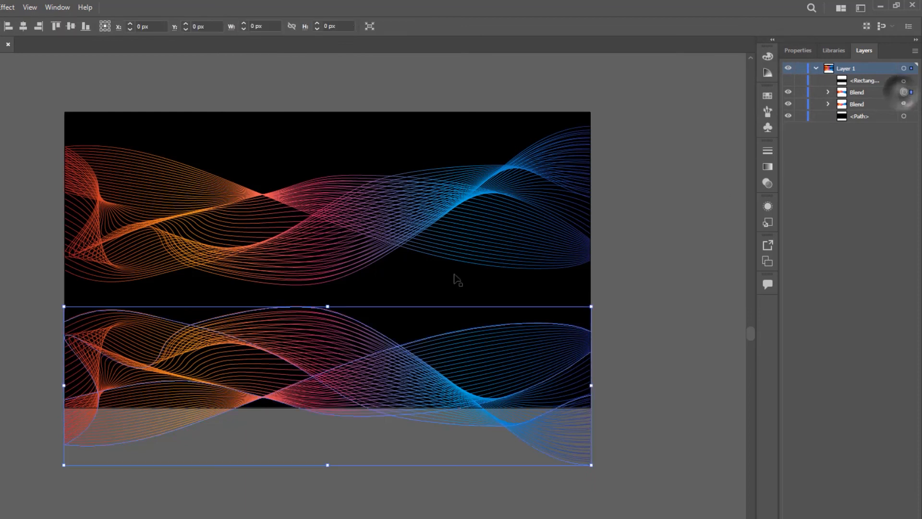
pyautogui.moveTo(315, 323); pyautogui.dragTo(315, 319)
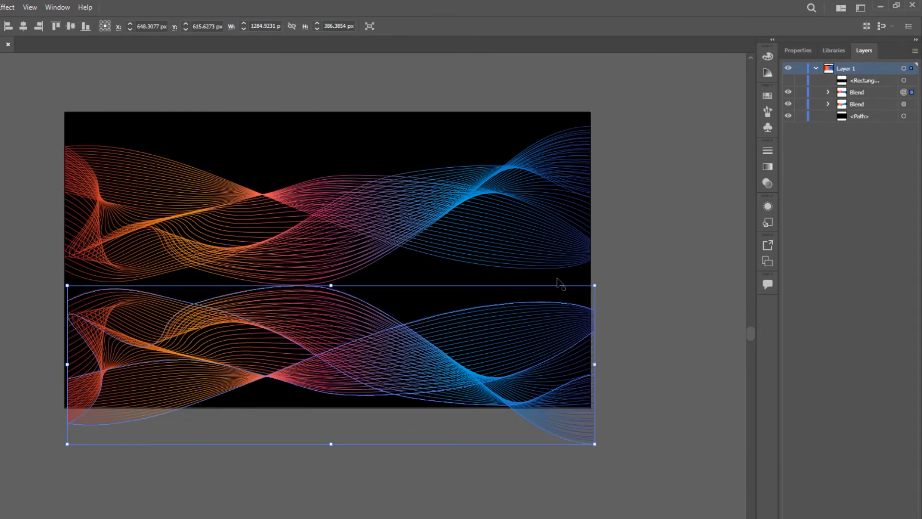
pyautogui.click(24, 28)
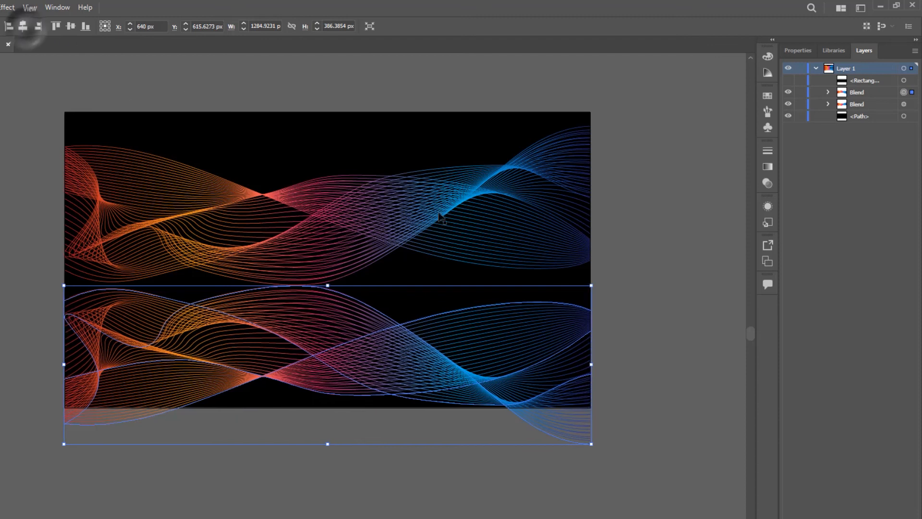
pyautogui.click(788, 80)
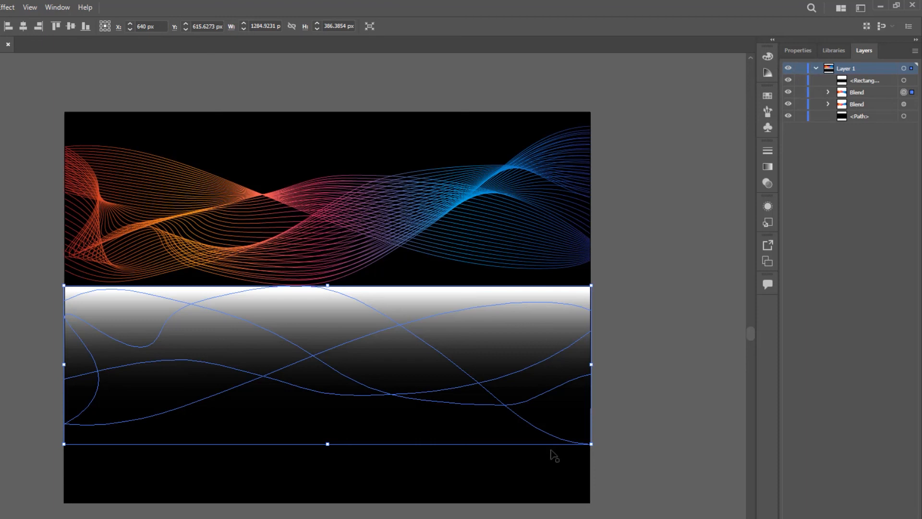
# - Make an opacity mask from the gradient rectangle and the reflected wave blend
pyautogui.keyDown('shift'); pyautogui.click(557, 473); pyautogui.keyUp('shift')
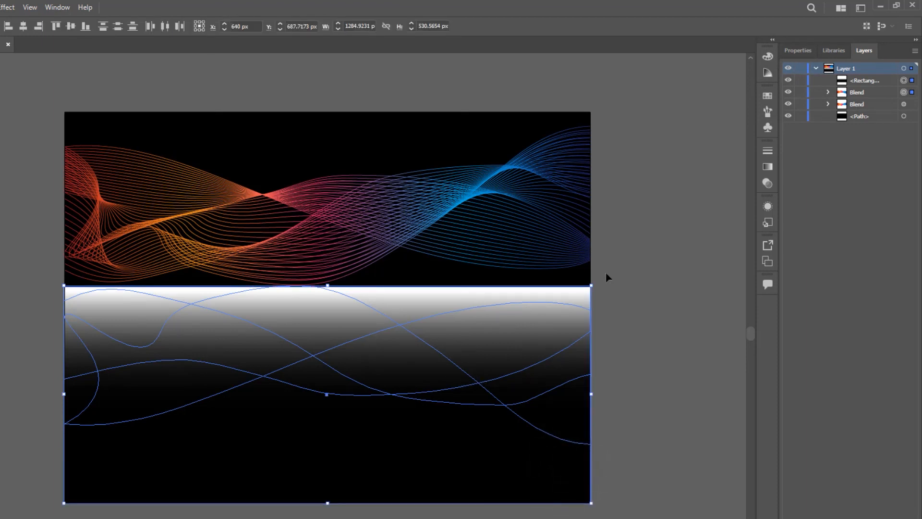
pyautogui.click(767, 152)
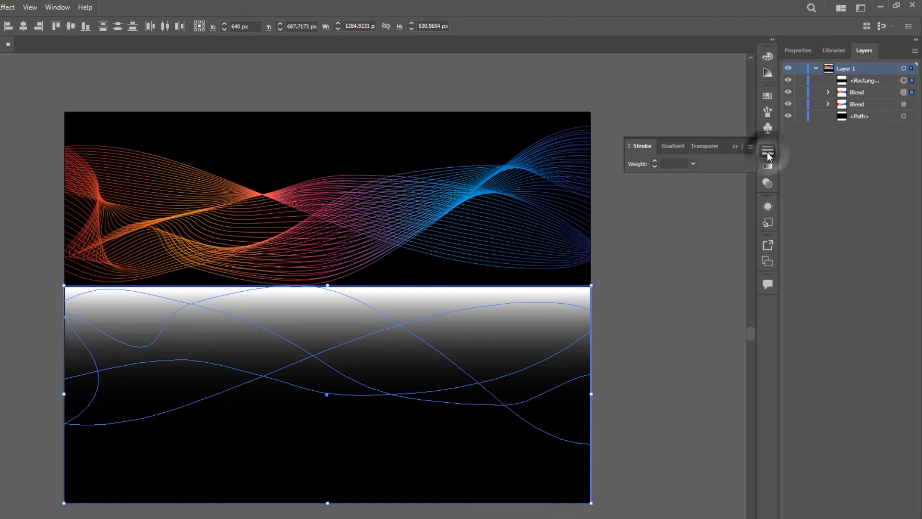
pyautogui.click(713, 145)
pyautogui.click(728, 182)
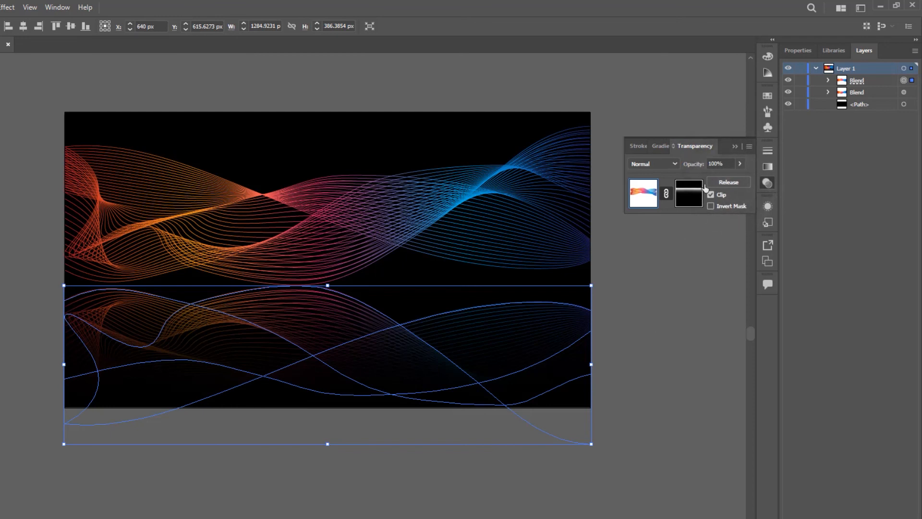
# - Set the masked reflection's opacity to 49%
pyautogui.moveTo(739, 163); pyautogui.dragTo(716, 177)
pyautogui.click(662, 301)
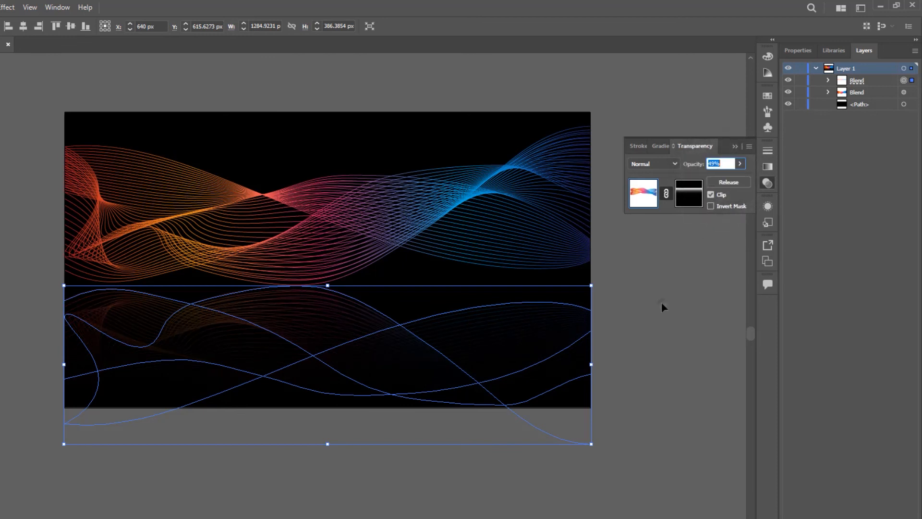
pyautogui.click(734, 146)
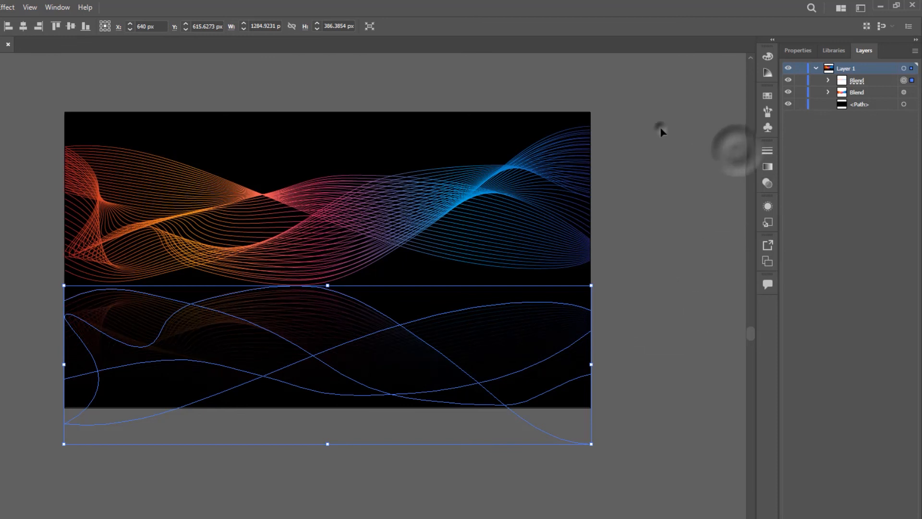
pyautogui.click(661, 130)
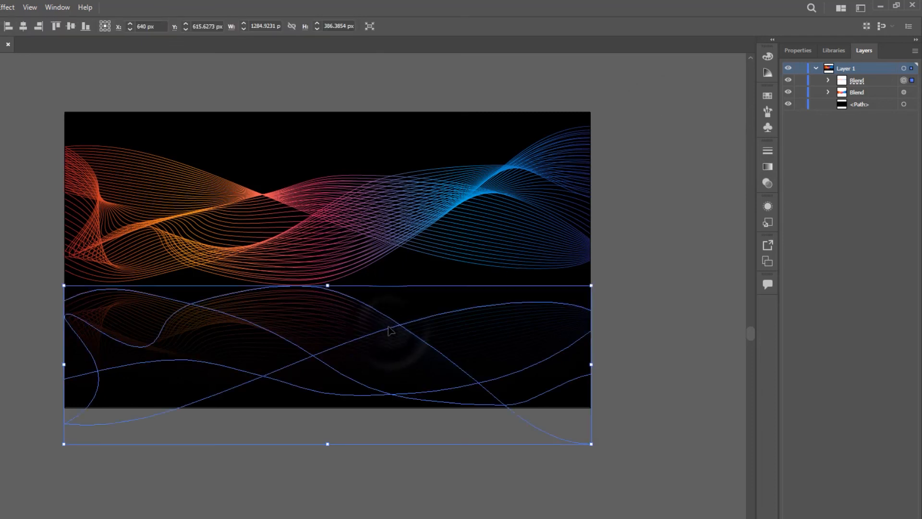
# - Nudge the masked reflection down about 4 px, away from the original wave, and leave everything deselected
pyautogui.press('Down')
pyautogui.press('Down')
pyautogui.press('Down')
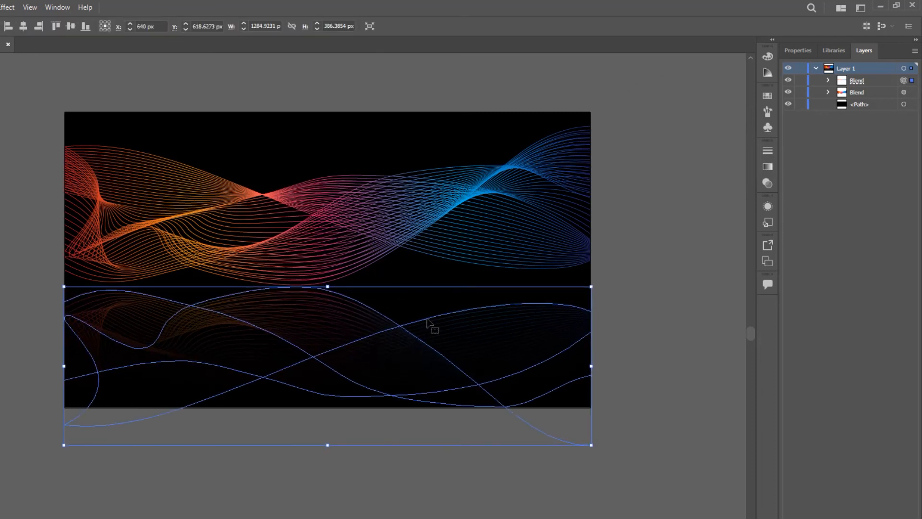
pyautogui.click(632, 281)
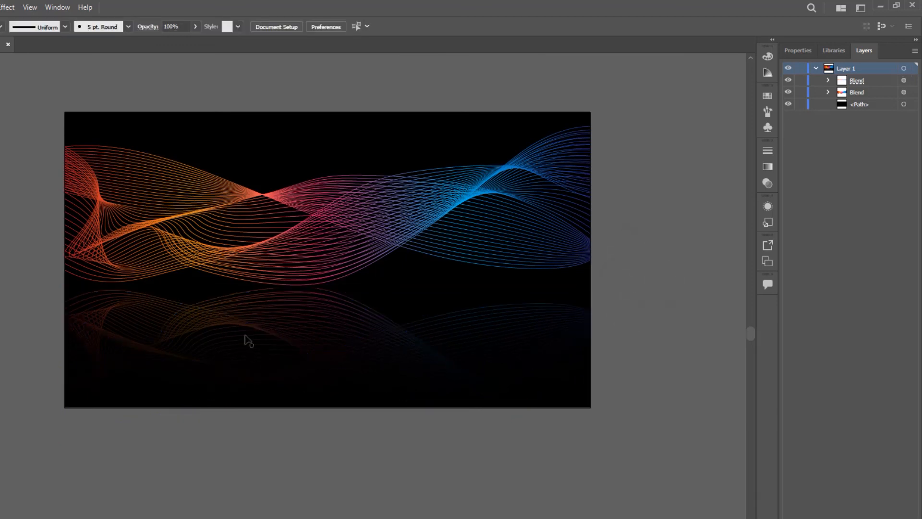
pyautogui.click(318, 313)
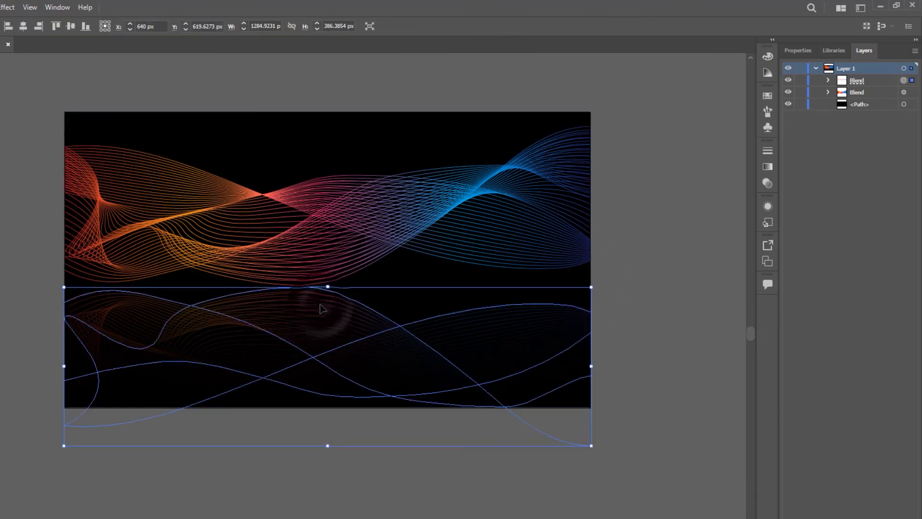
pyautogui.click(669, 310)
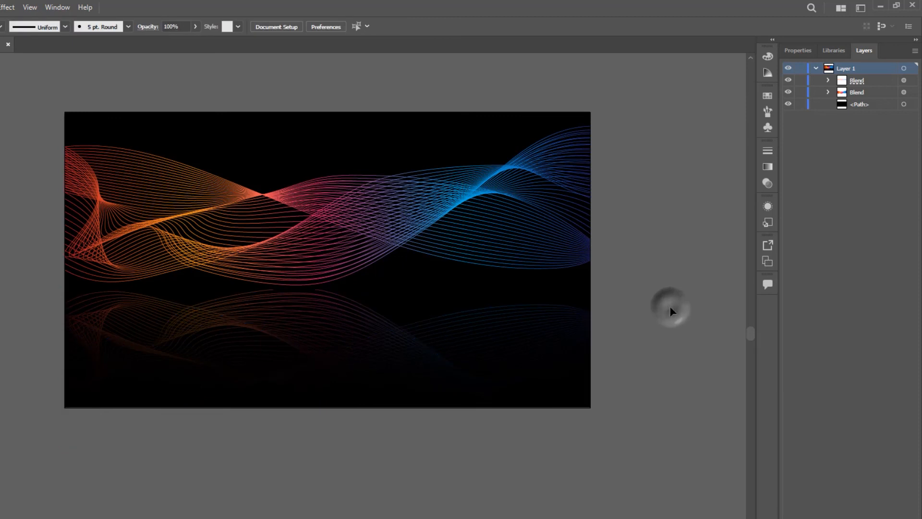
pyautogui.click(287, 292)
pyautogui.hotkey('ctrl', 'shift', 'a')
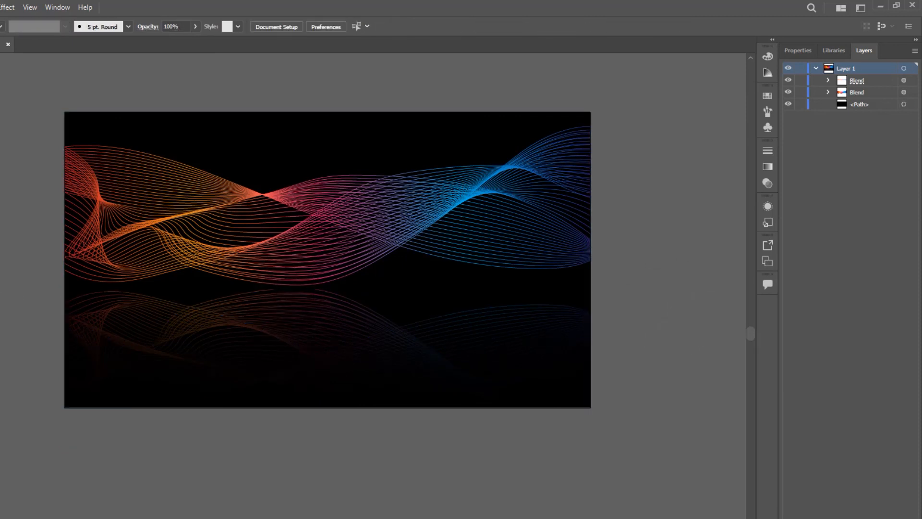